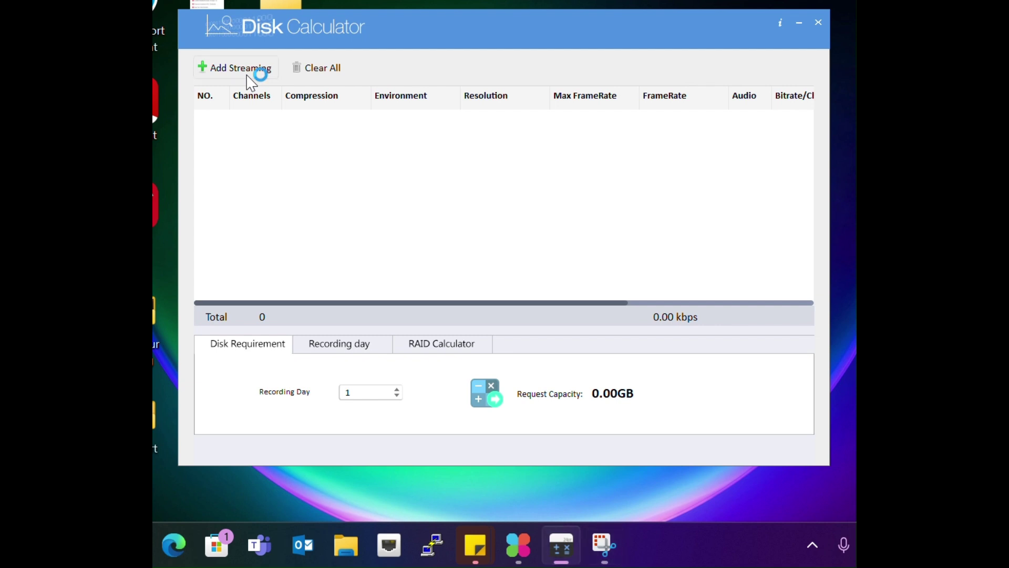
- Add a streaming row with 4 channels and H.265 compression
left_click(302, 128)
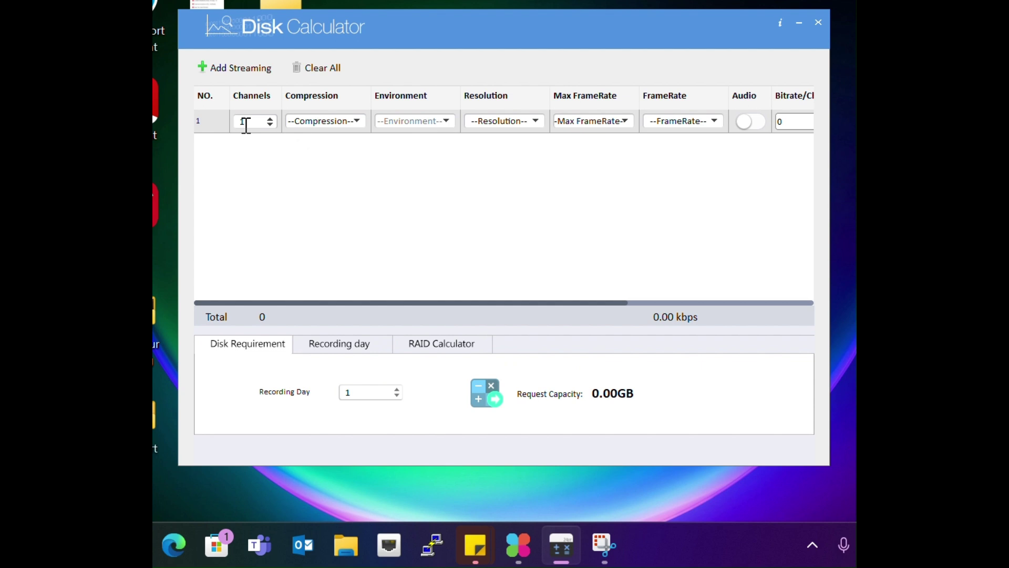
left_click(246, 122)
key("BackSpace")
type("4")
left_click(357, 122)
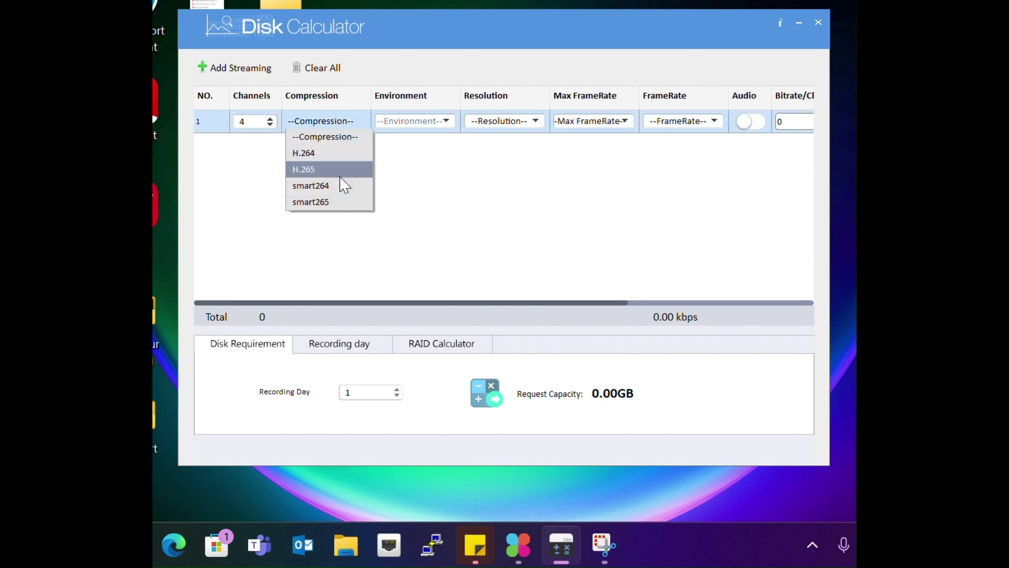
left_click(344, 169)
left_click(344, 169)
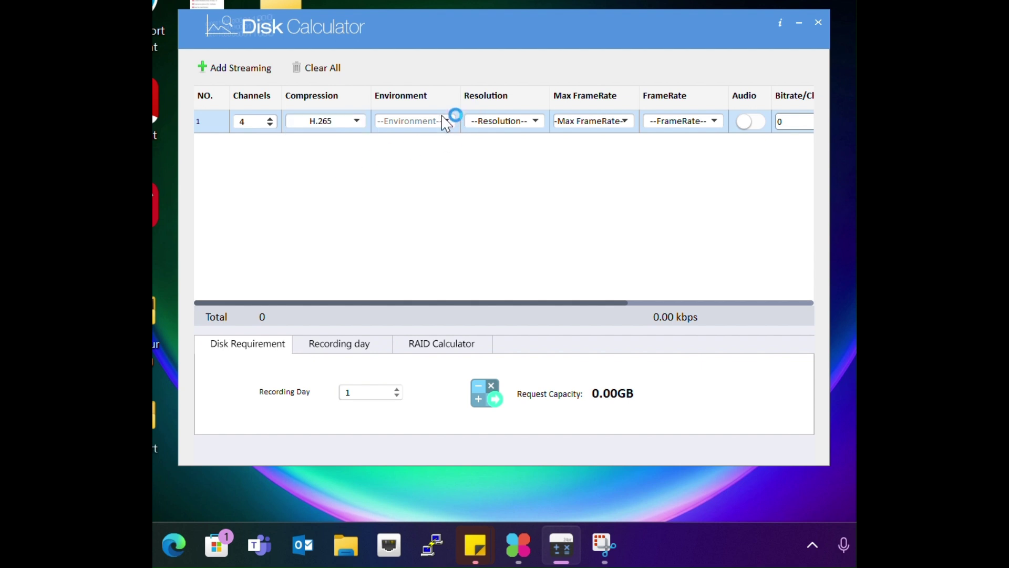
- Set the stream's resolution to 2MP and its maximum frame rate to 25
left_click(536, 122)
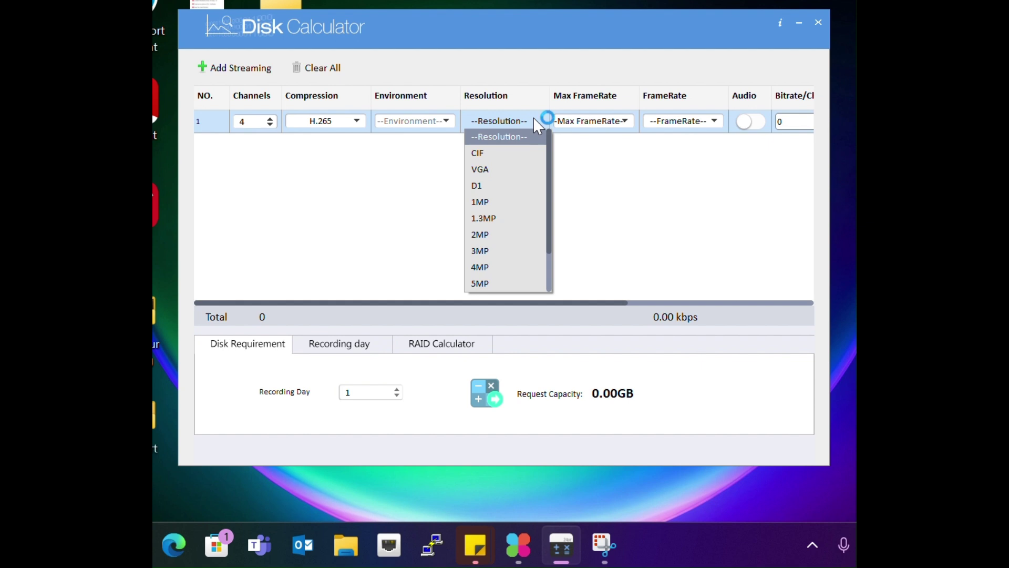
left_click(522, 237)
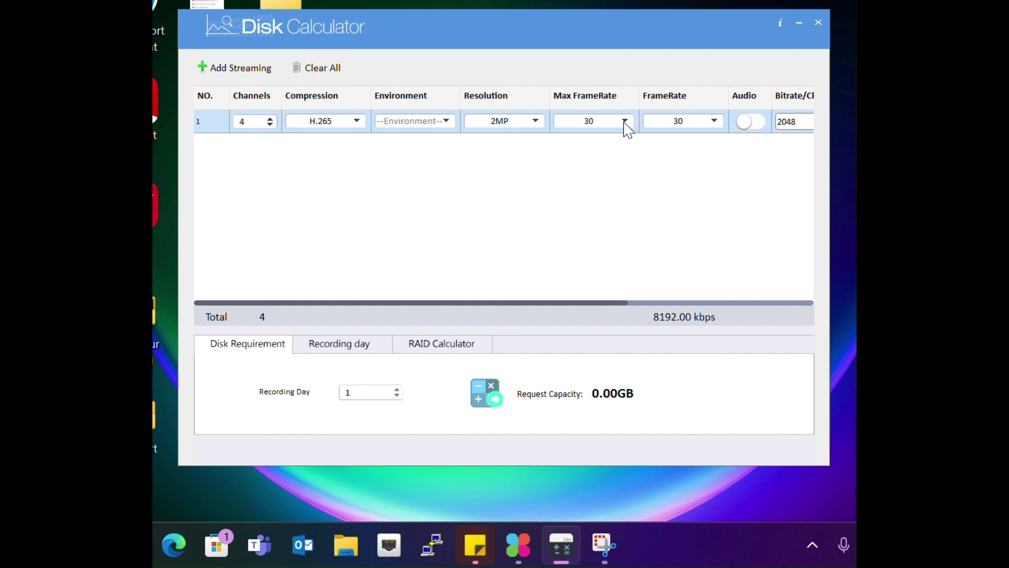
left_click(624, 123)
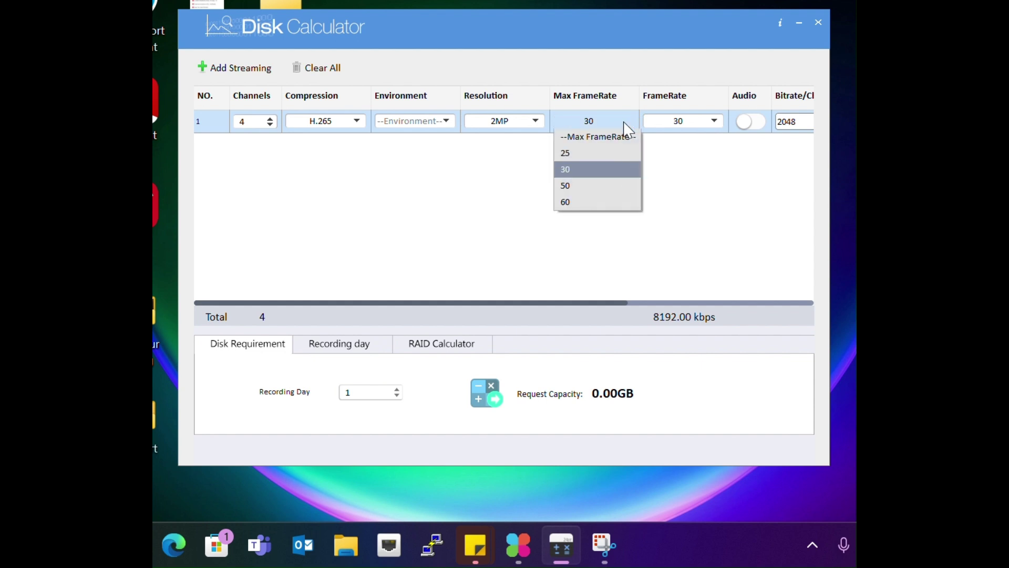
left_click(601, 158)
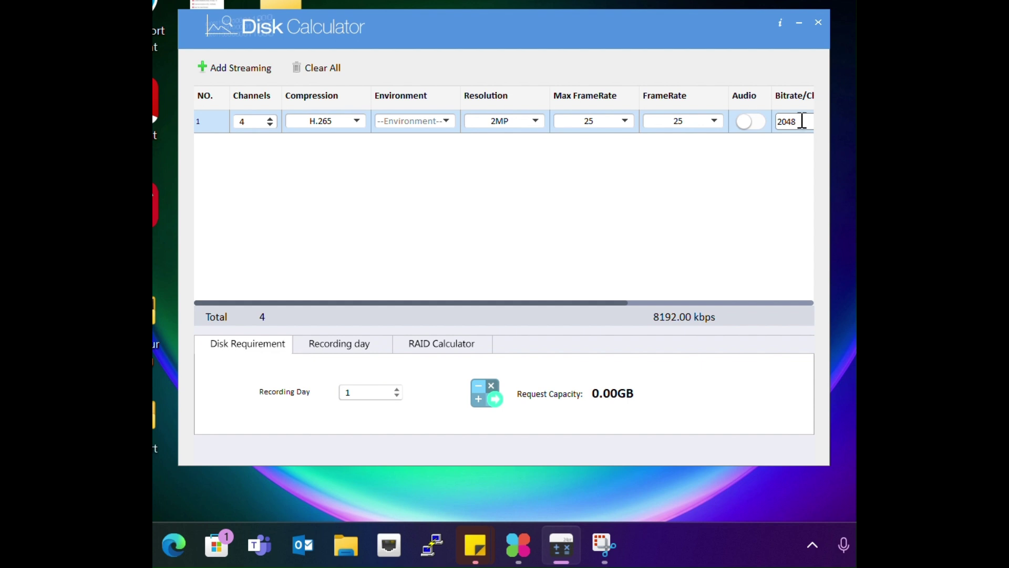
- Enable audio for the stream to check its effect on the bitrate, and disable it again
double_click(802, 121)
left_click(766, 170)
left_click(757, 121)
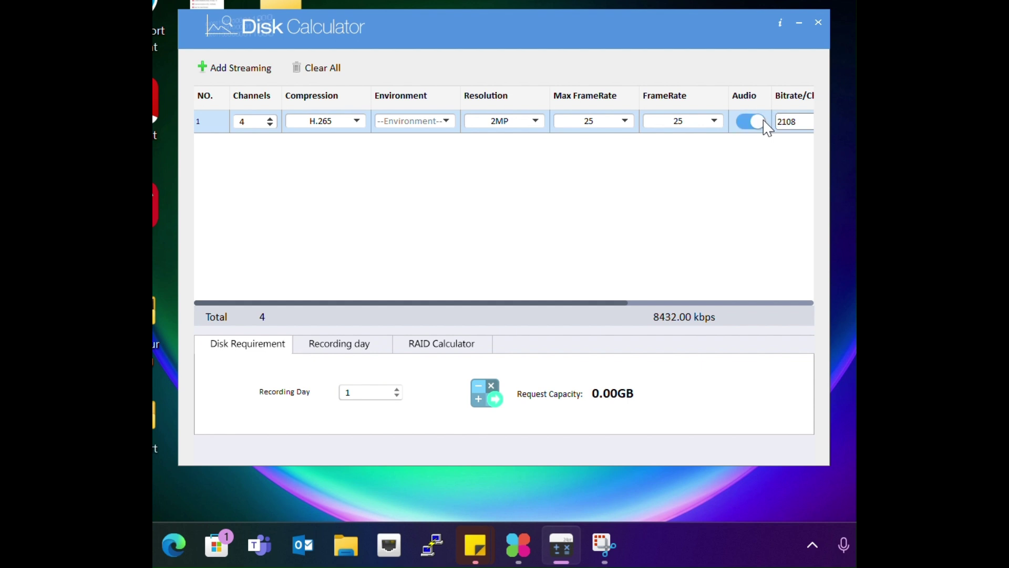
left_click(743, 122)
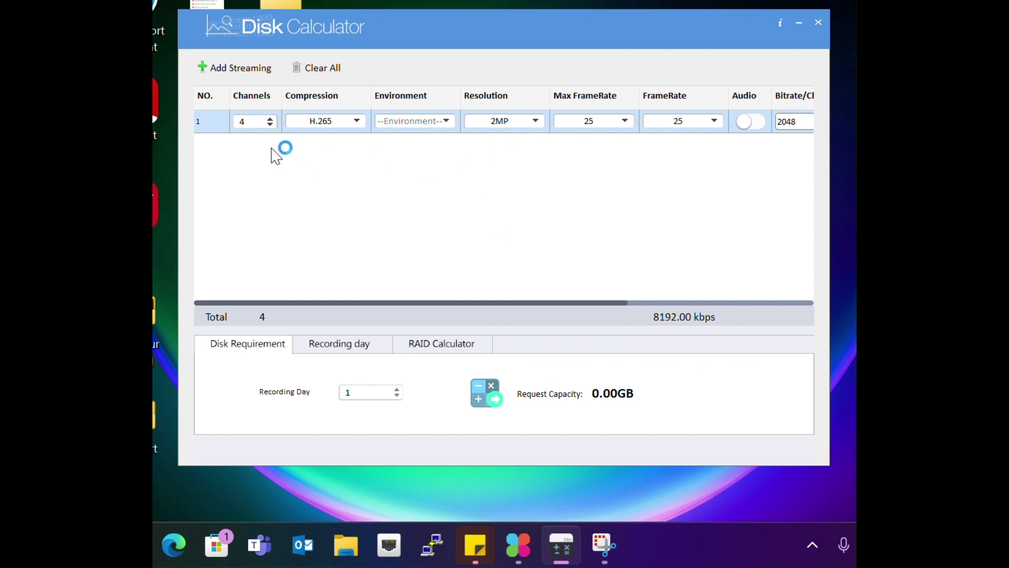
- Calculate the required disk capacity for 1 recording day and again for 7 recording days
left_click(497, 403)
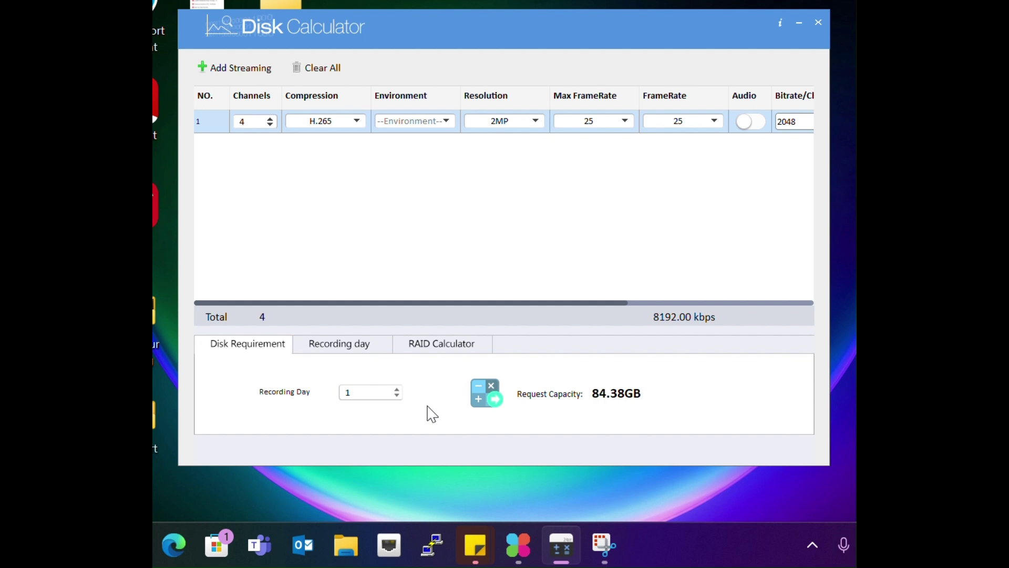
left_click(362, 395)
key("BackSpace")
type("7")
left_click(496, 402)
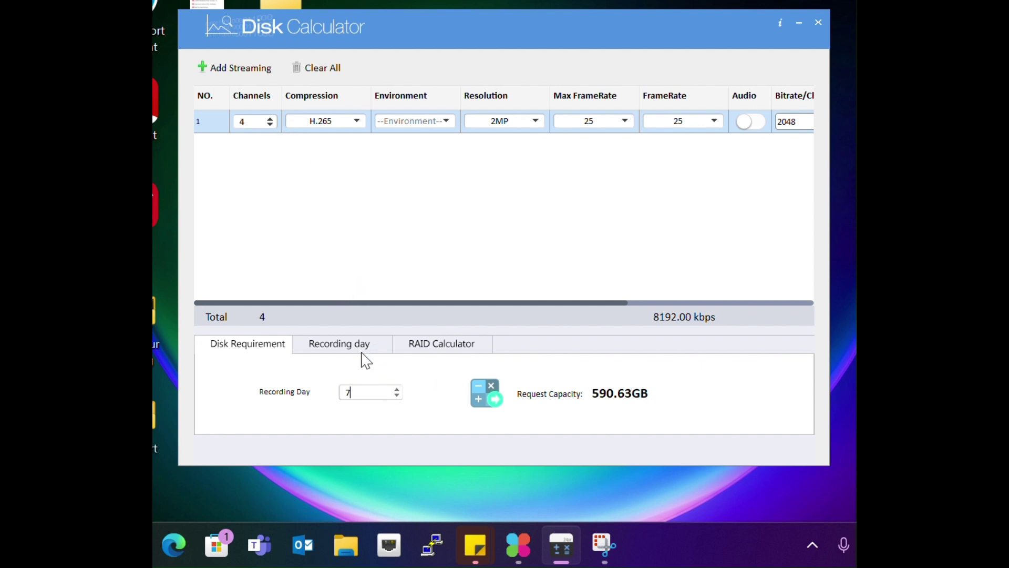
- Calculate the recording days for a 1TB storage capacity with the 24 hours per day record plan
left_click(362, 356)
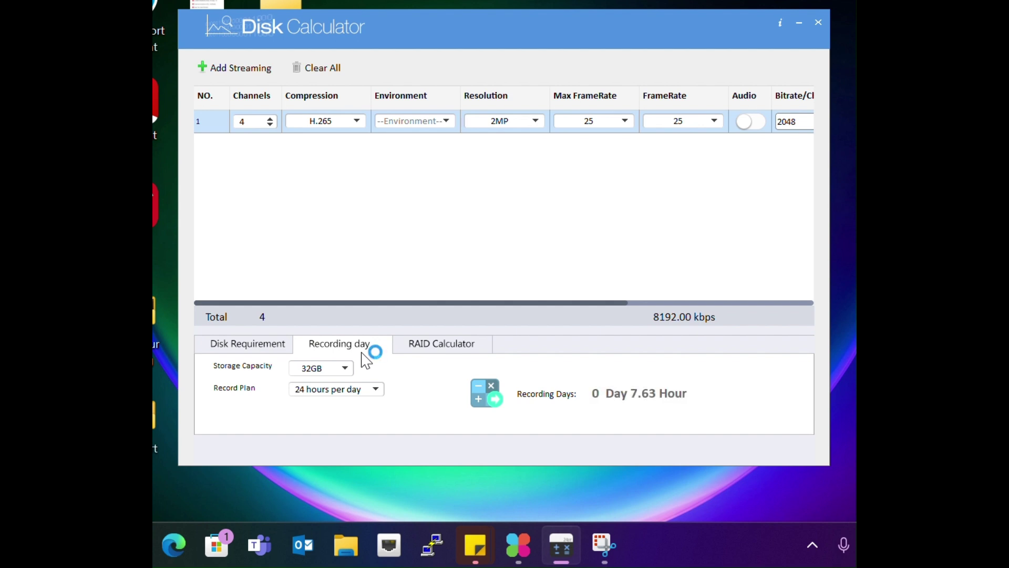
left_click(348, 368)
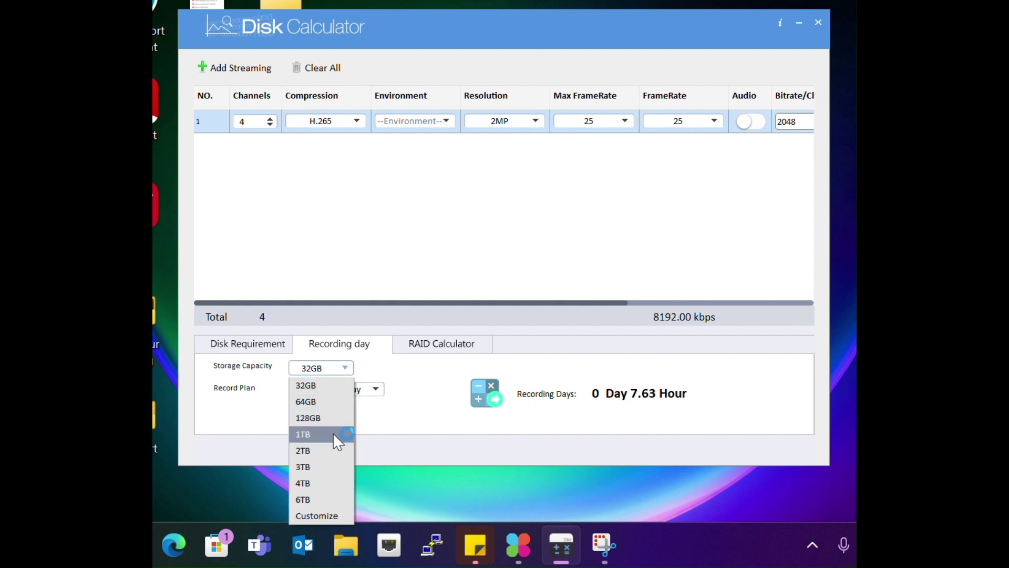
left_click(334, 435)
left_click(336, 437)
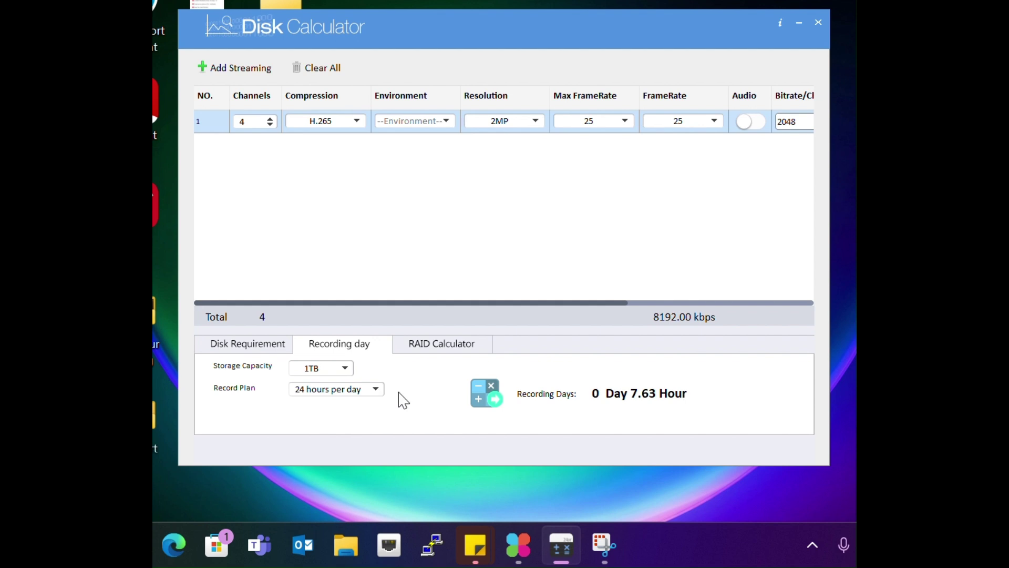
left_click(376, 389)
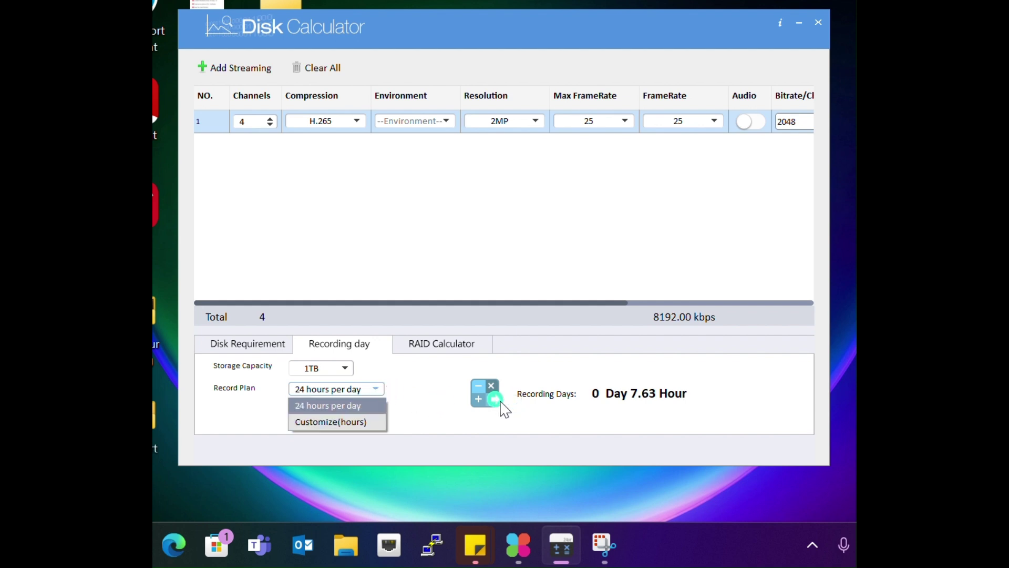
left_click(500, 408)
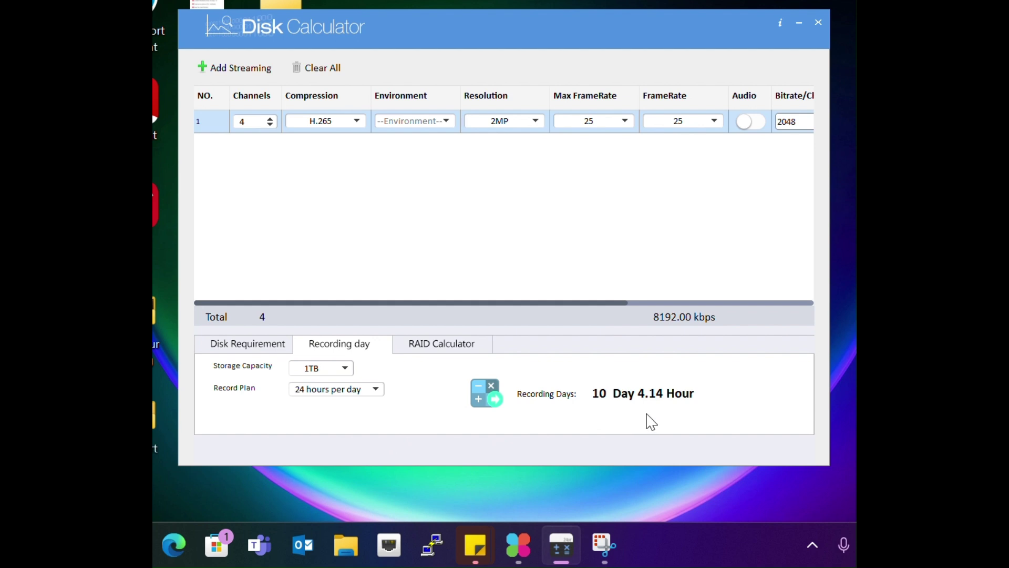
- Examine the RAID volume and device drive options in the RAID Calculator, and revisit the disk requirement and recording day calculations
left_click(449, 352)
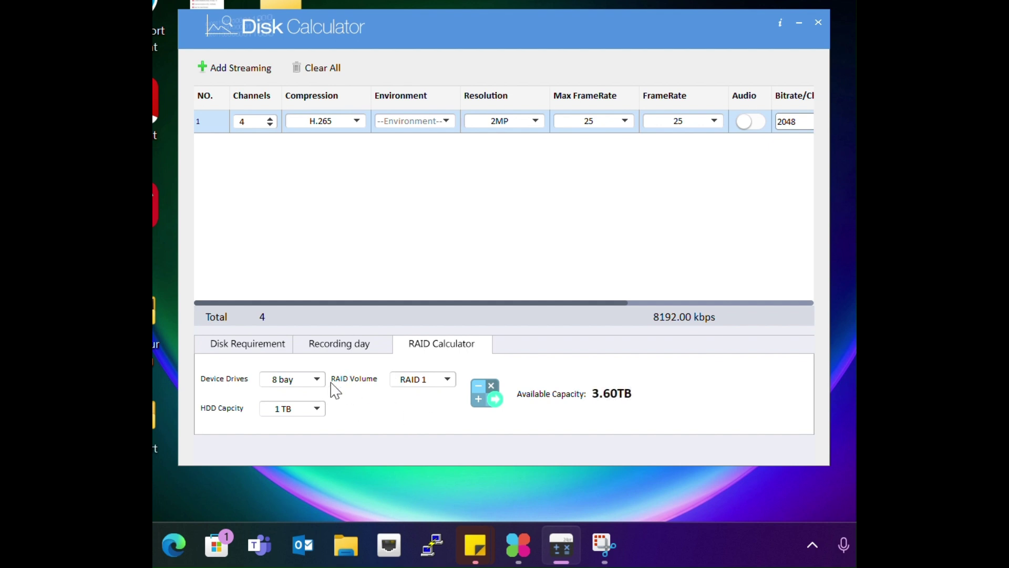
left_click(448, 379)
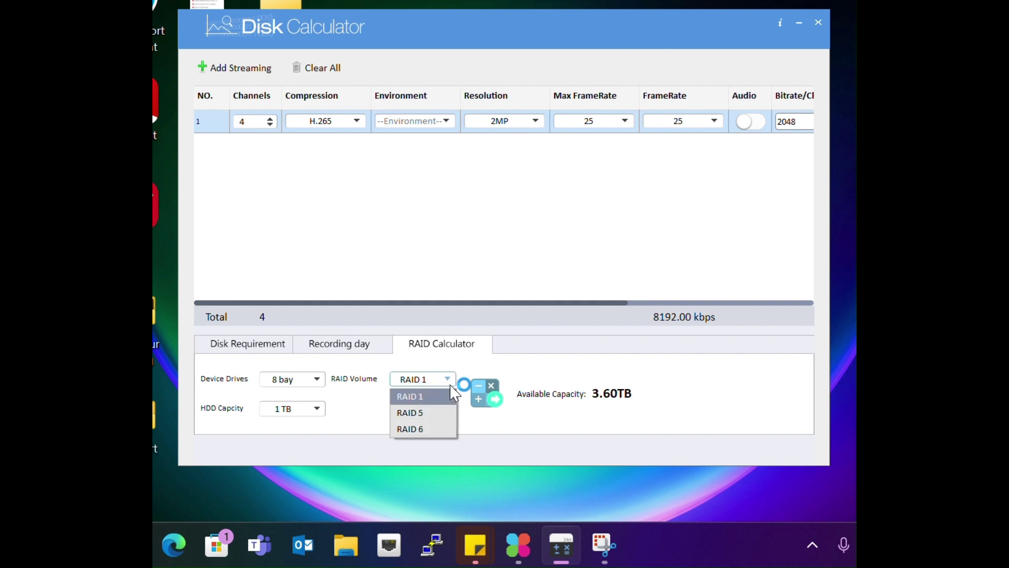
left_click(455, 379)
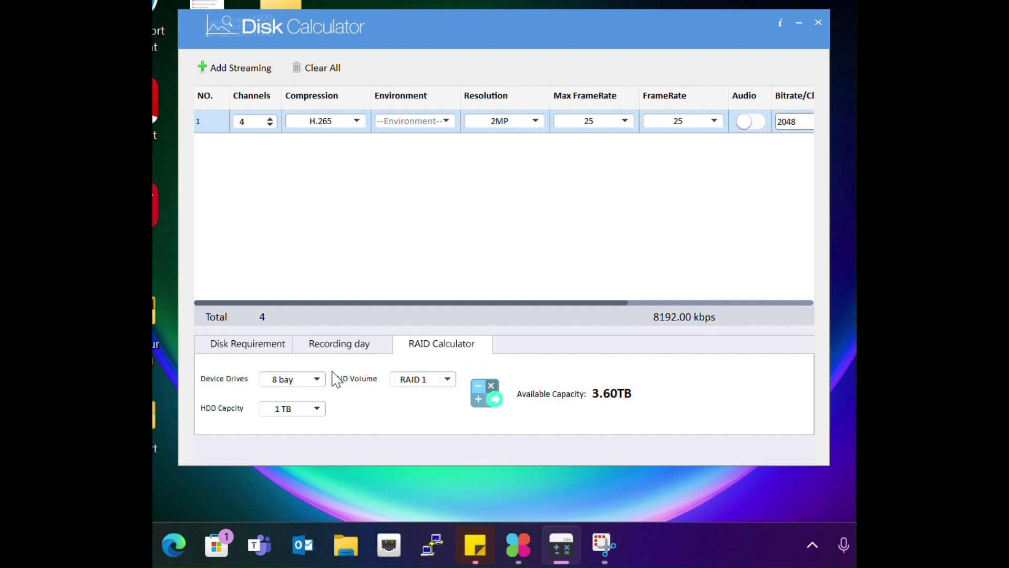
left_click(316, 381)
left_click(315, 380)
left_click(275, 347)
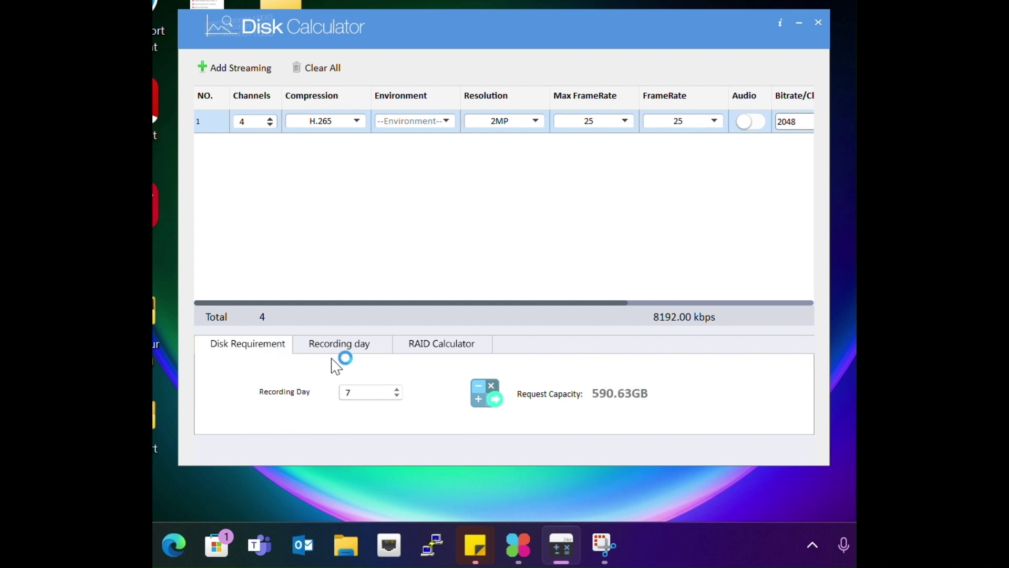
left_click(348, 347)
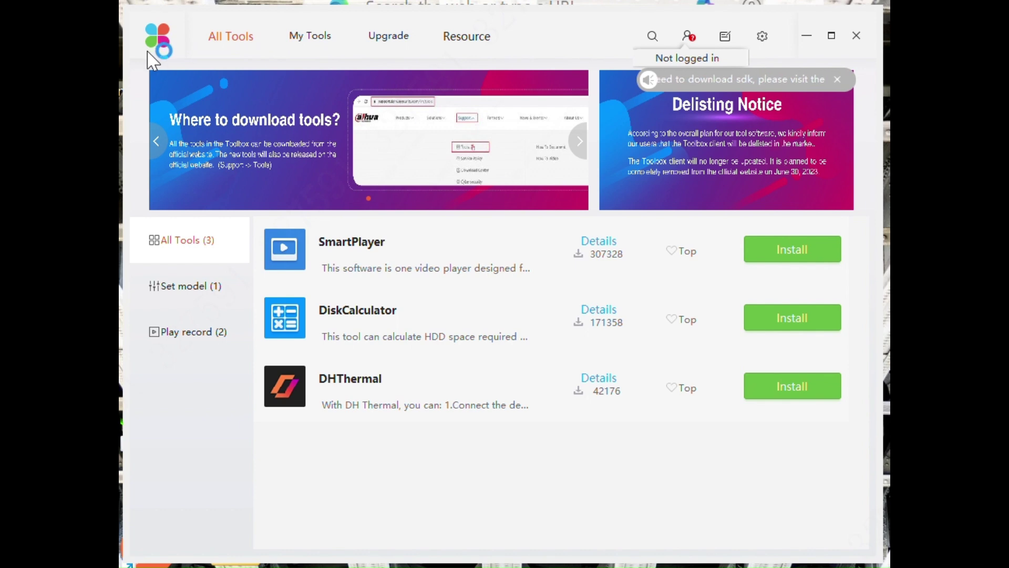
- Switch to the Dahua Toolbox and install the DiskCalculator tool
left_click(809, 329)
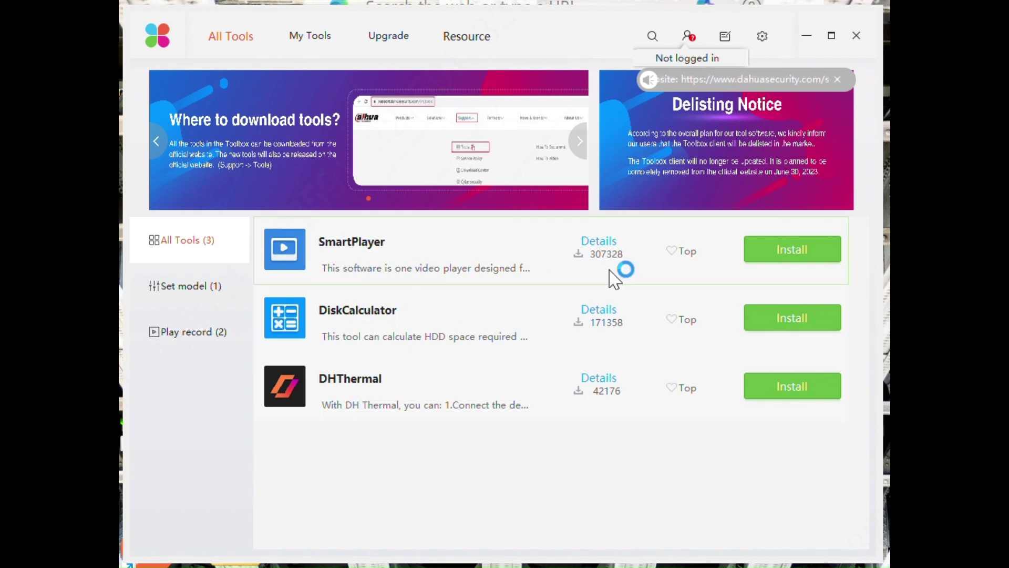
left_click(808, 330)
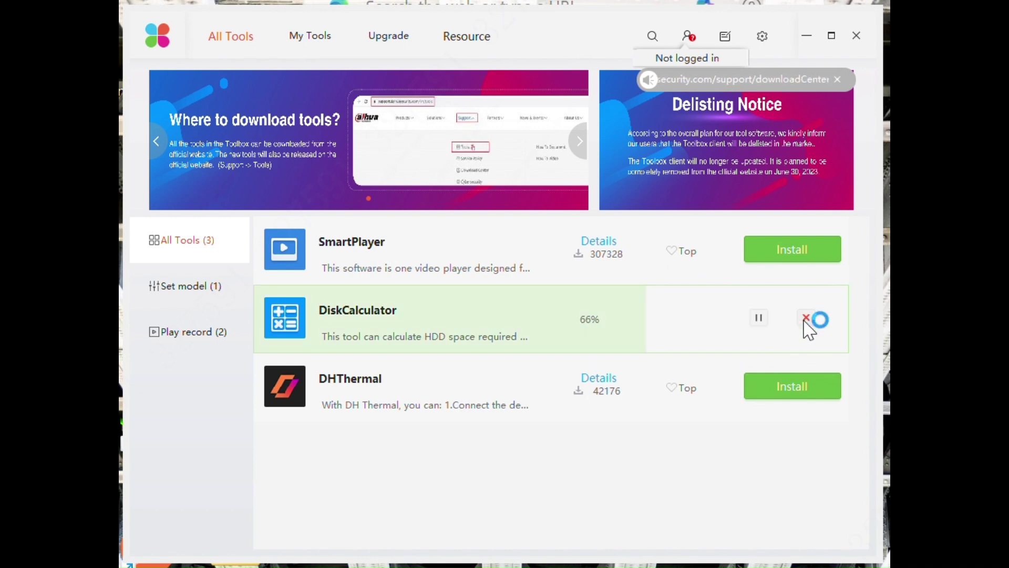